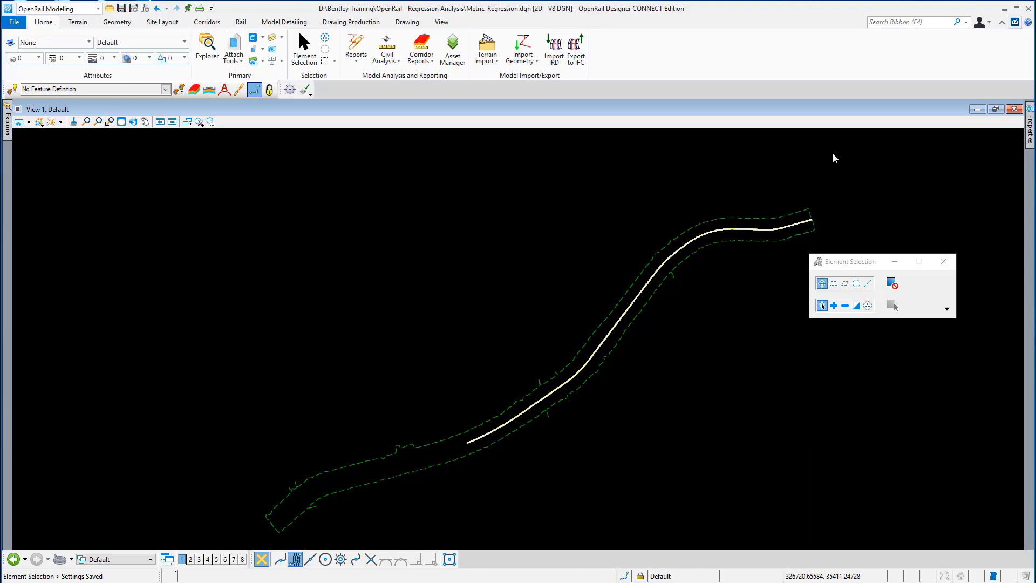
# - Switch to the Rail ribbon tab to show the Regression, Cant and Turnouts tools
pyautogui.click(238, 24)
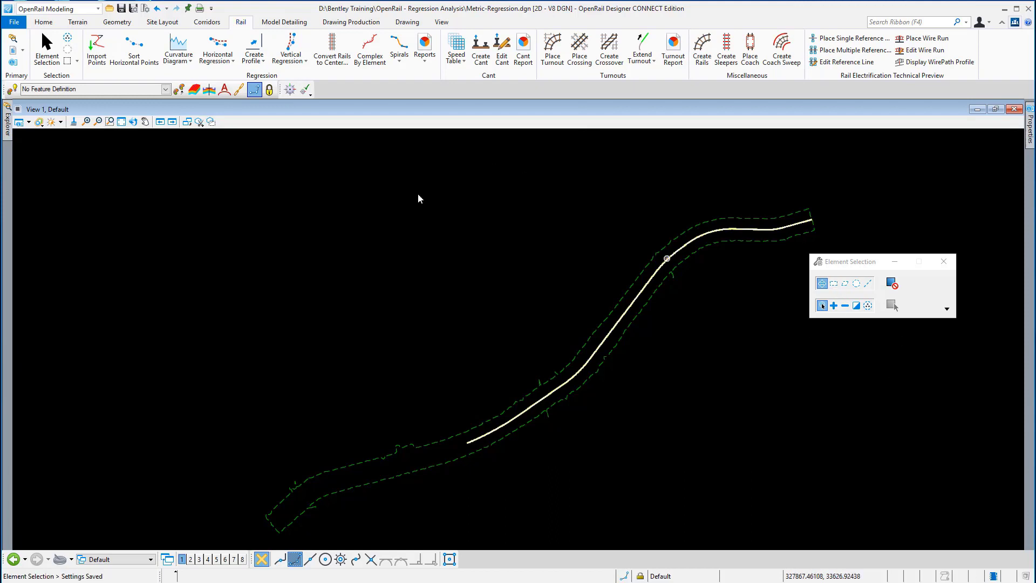
# - Window-zoom onto the two rail lines mid-alignment, then pick the track line
pyautogui.click(110, 122)
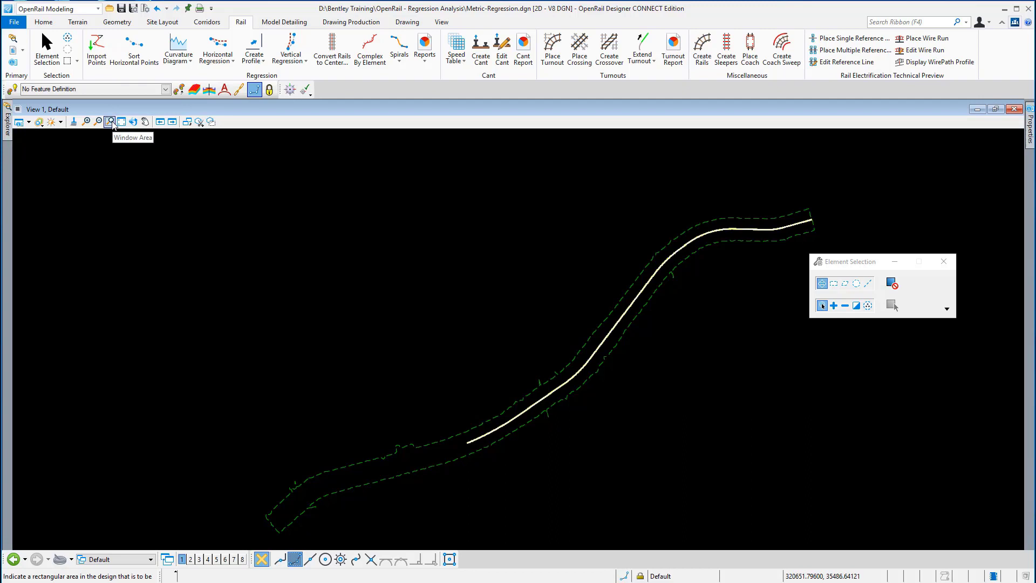
pyautogui.click(111, 123)
pyautogui.click(594, 324)
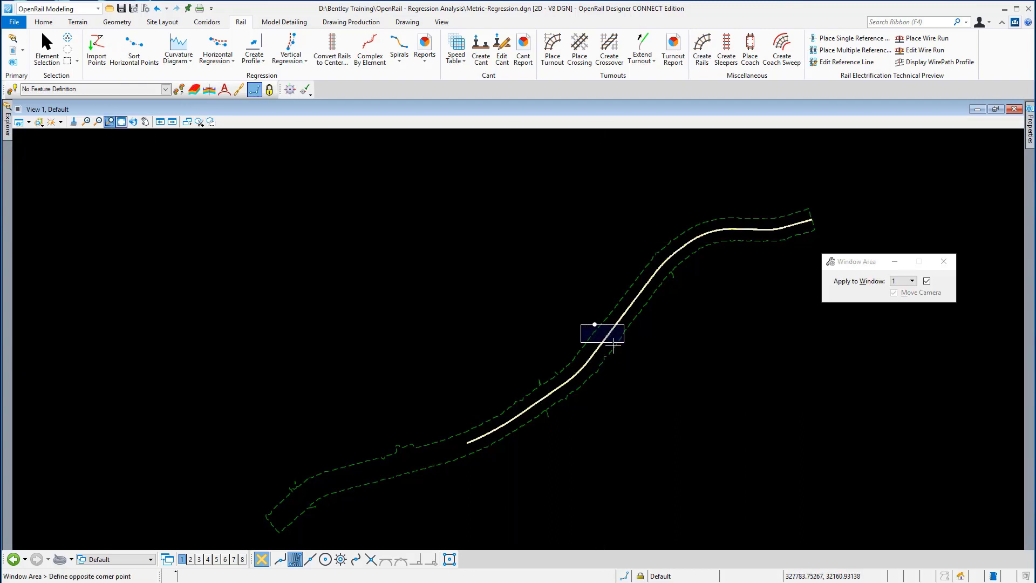
pyautogui.click(616, 347)
pyautogui.rightClick(667, 396)
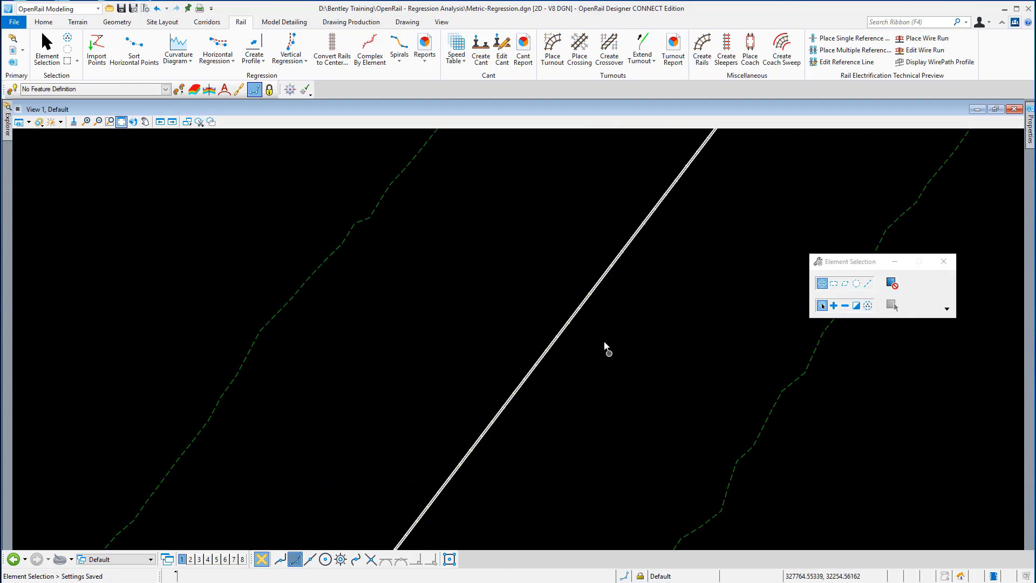
pyautogui.click(576, 318)
# - Start Convert Rails to Centerline with feature definition Geom_Temp and name prefix 'Regression Line'
pyautogui.click(338, 60)
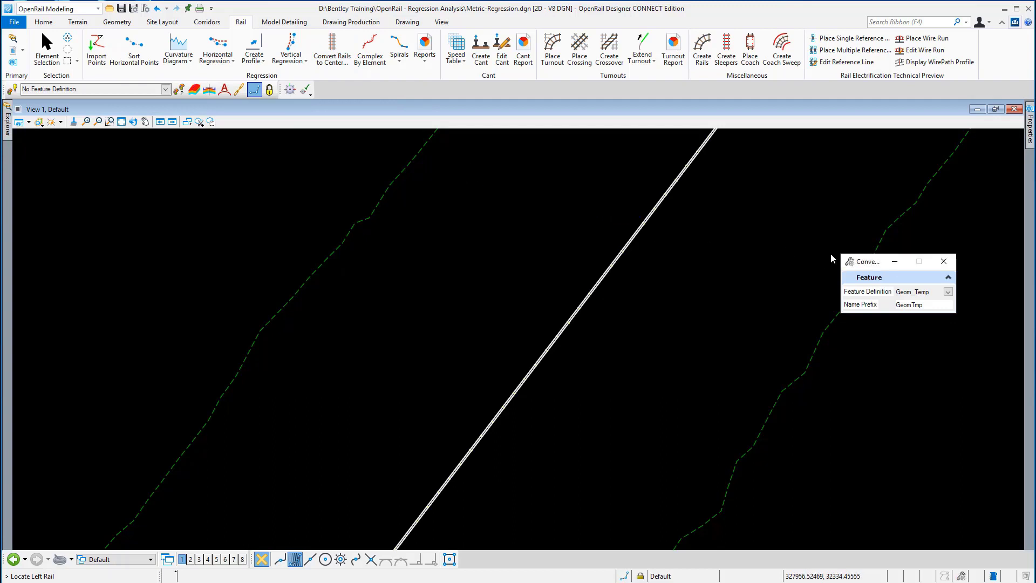
pyautogui.moveTo(831, 259); pyautogui.dragTo(508, 164)
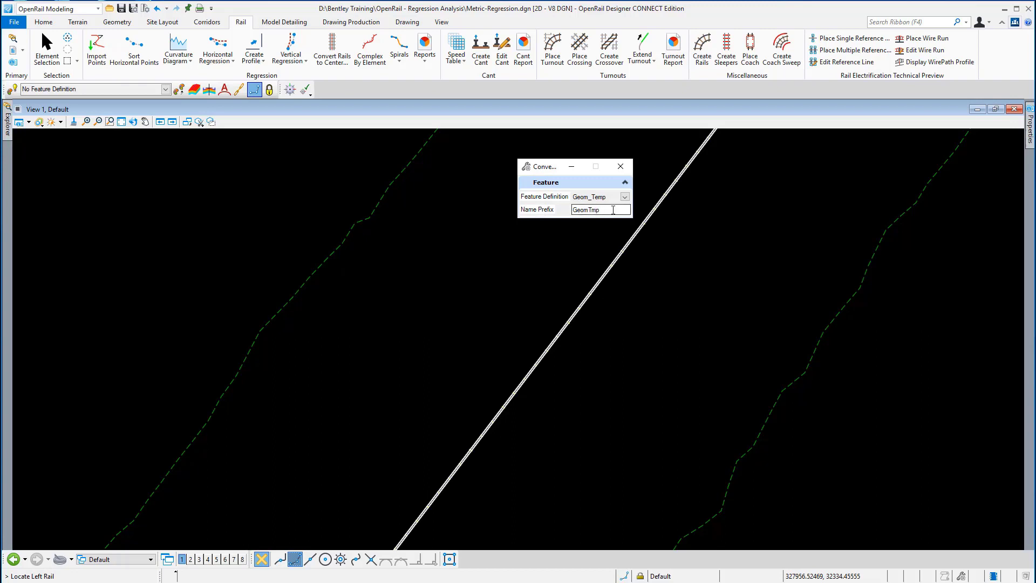
pyautogui.doubleClick(590, 210)
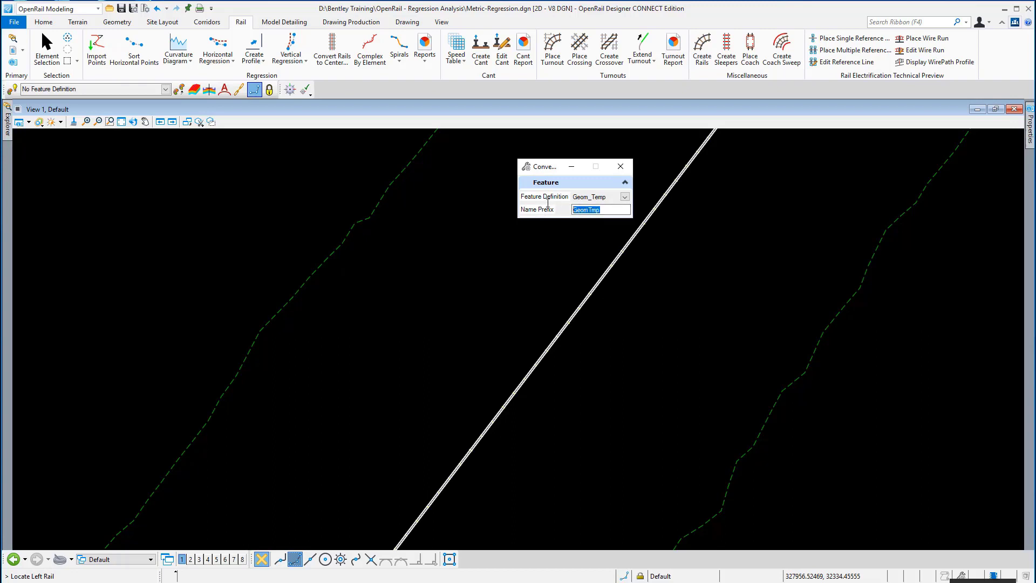
pyautogui.write('Regression Line')
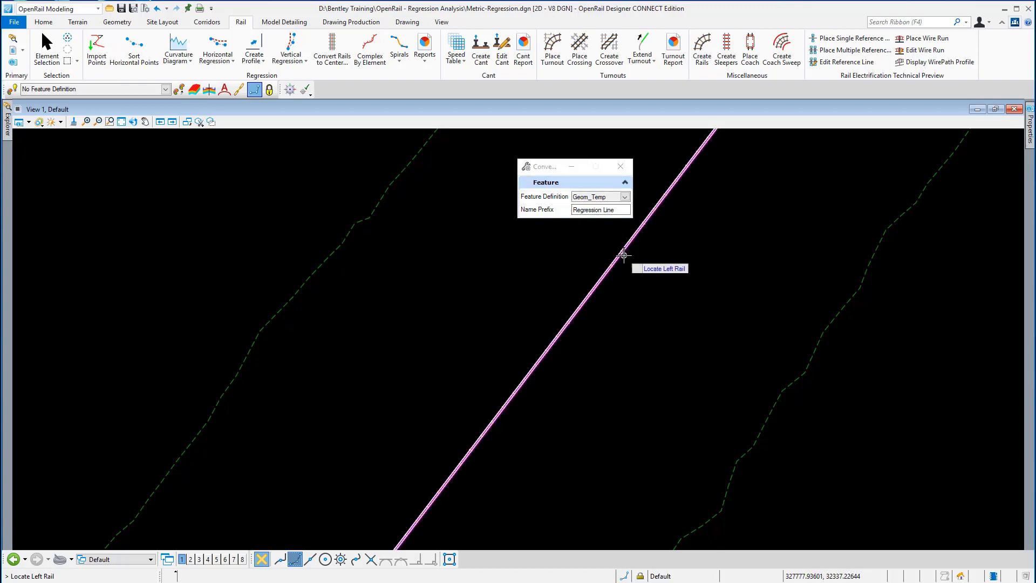
# - Zoom in and pick the left rail, then the right rail, to build the centerline
pyautogui.scroll(3, 629, 260)
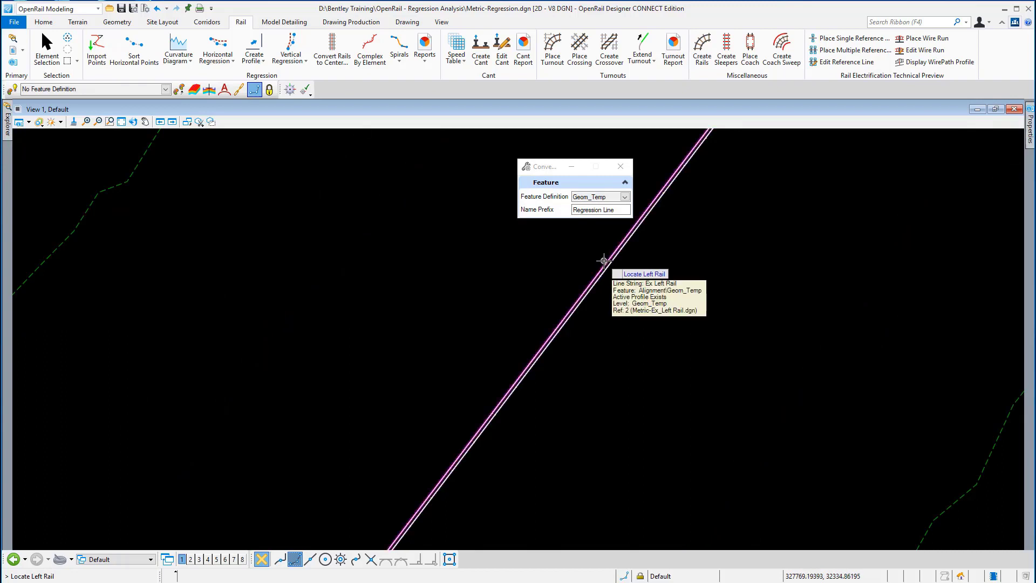
pyautogui.click(604, 261)
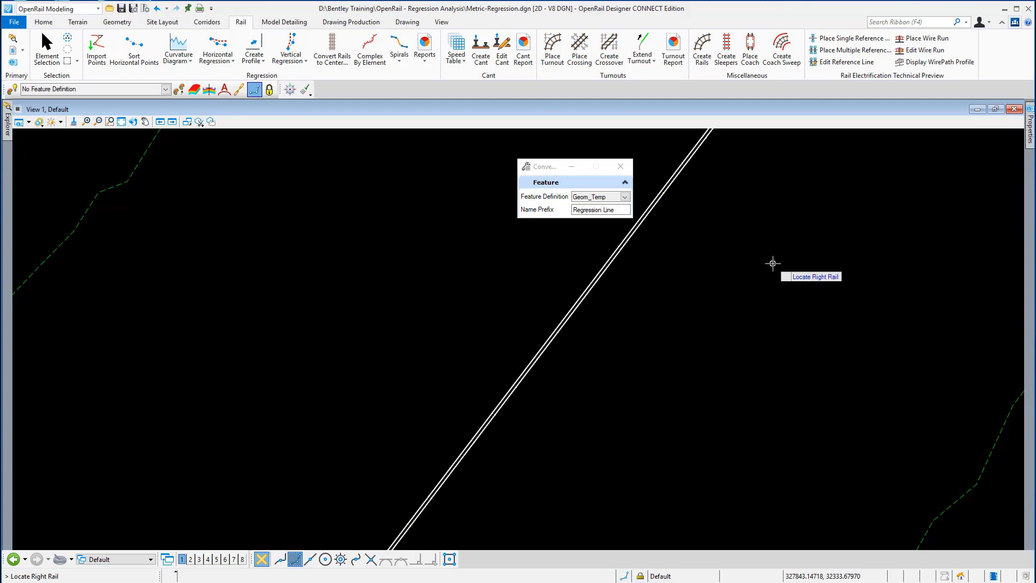
pyautogui.click(621, 244)
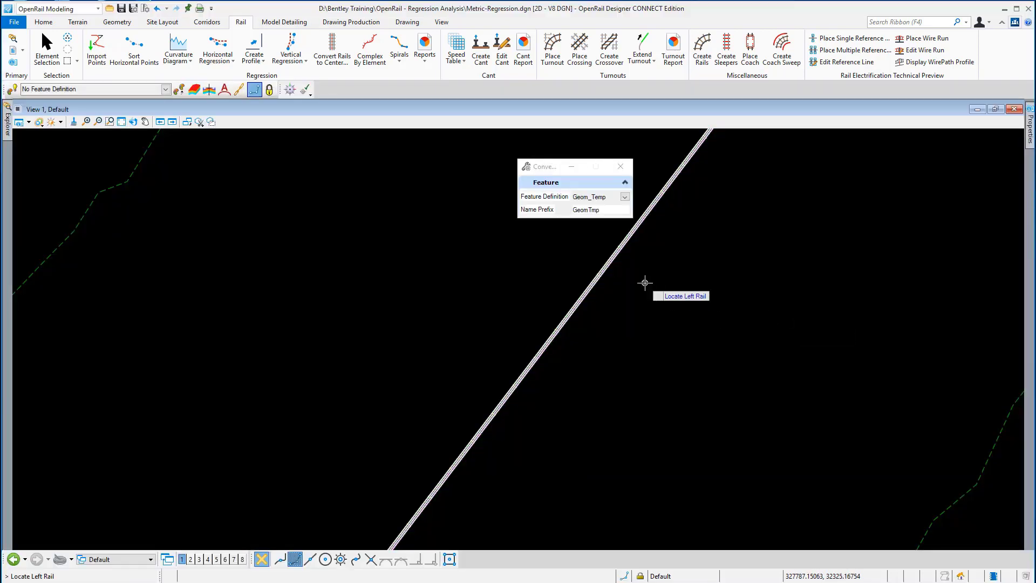
# - Return to Element Selection, zoom in to see the Regression Line centerline, and switch to Home
pyautogui.click(47, 51)
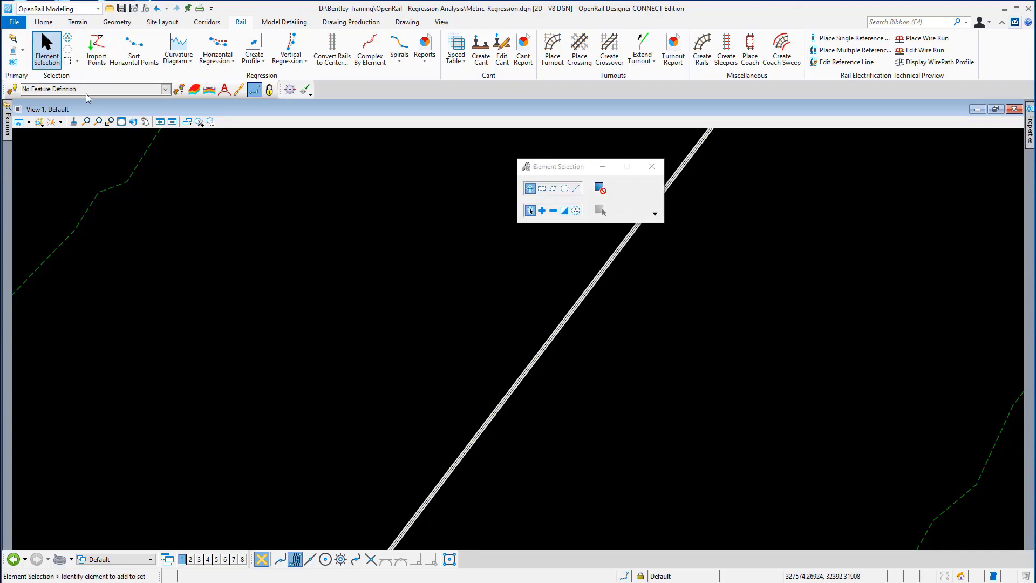
pyautogui.scroll(5, 568, 290)
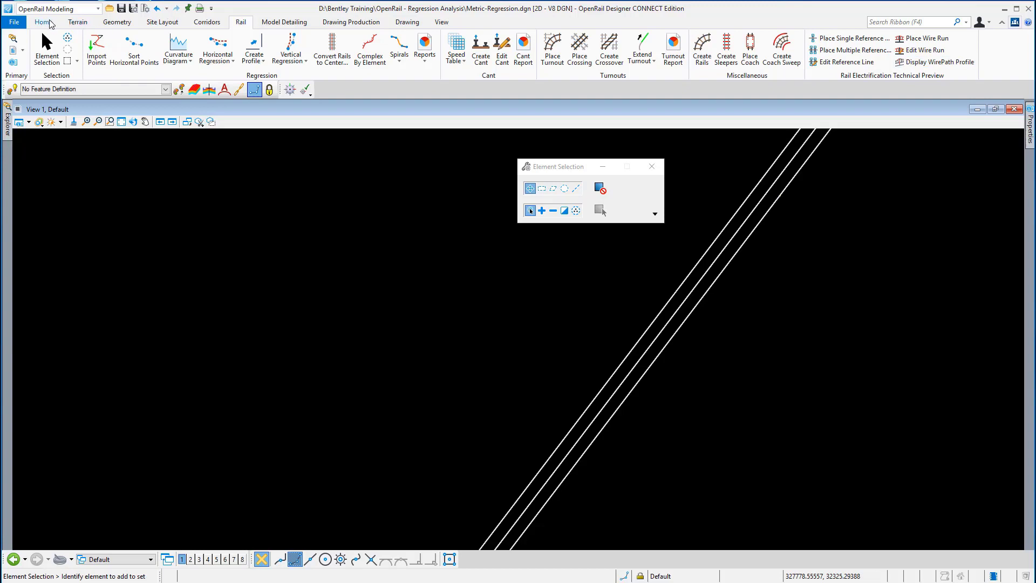
pyautogui.click(42, 22)
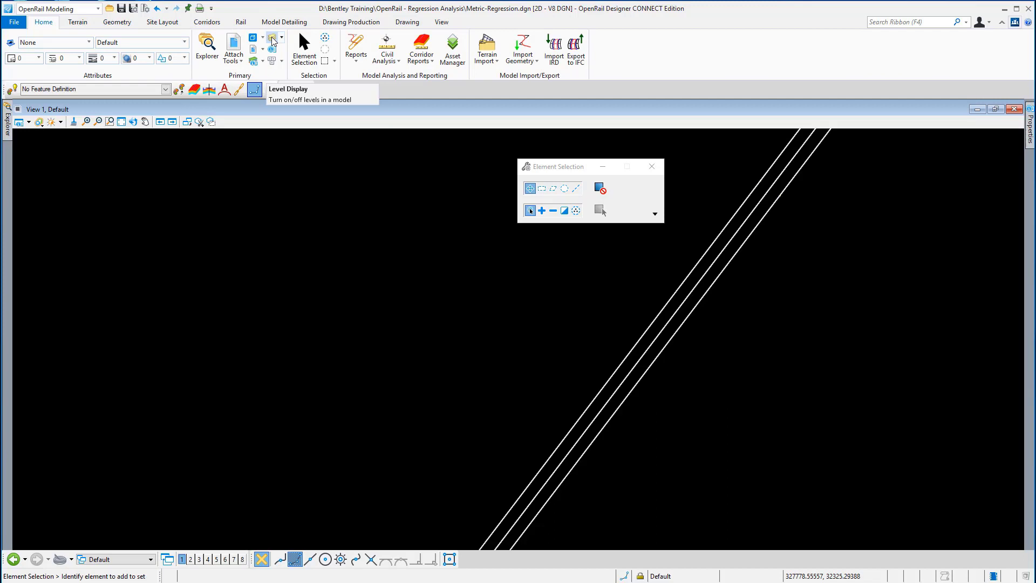
# - Open Level Display for View 1 and switch all levels off
pyautogui.click(273, 40)
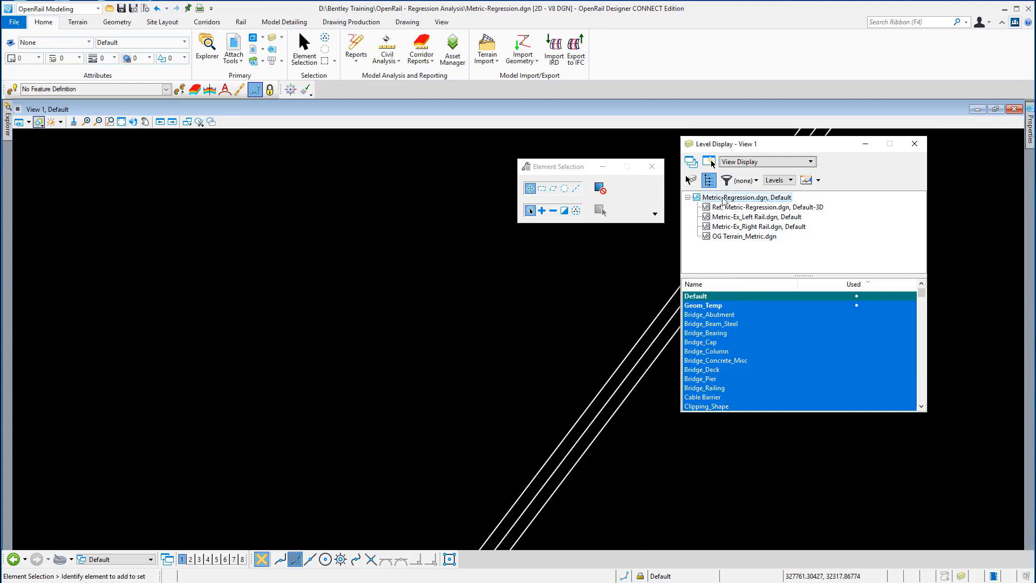
pyautogui.rightClick(712, 333)
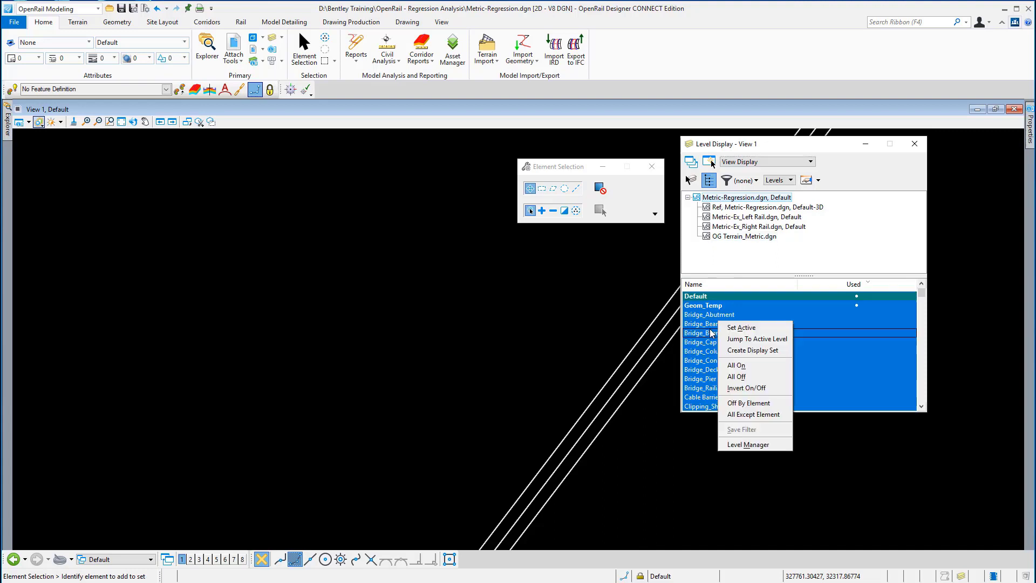
pyautogui.click(737, 376)
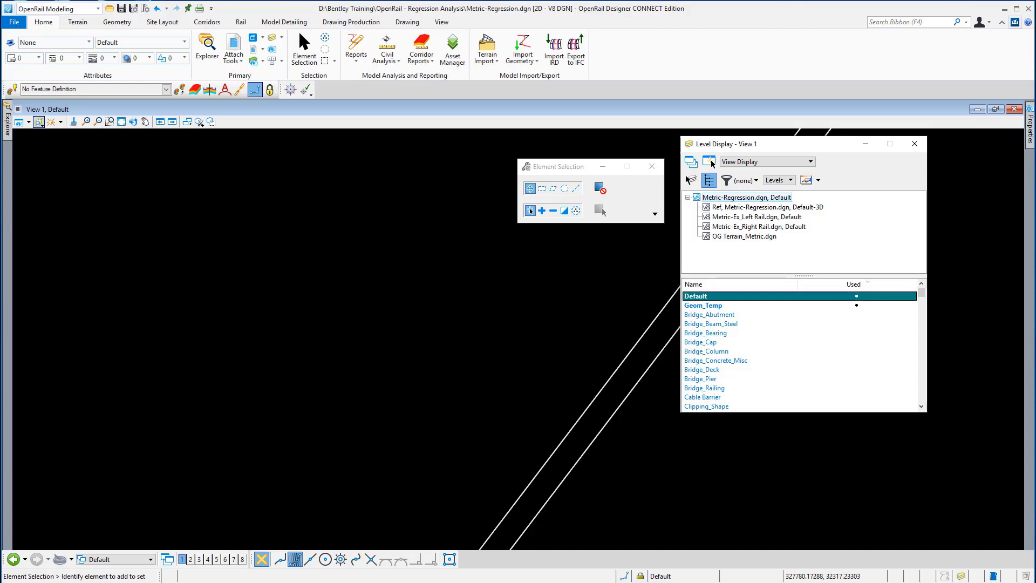
# - Select all 423 elements on the Default level and display a point's properties
pyautogui.click(655, 215)
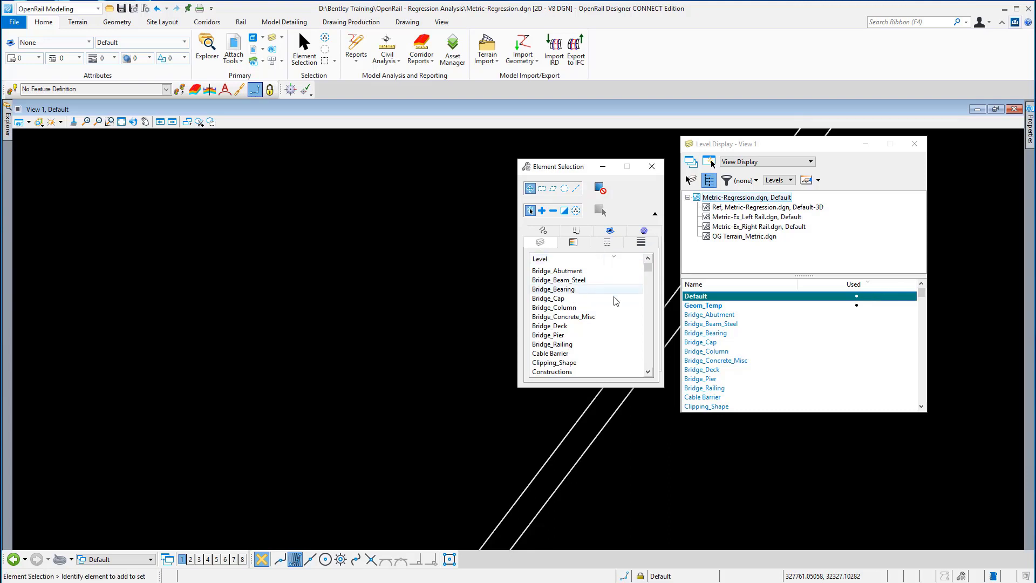
pyautogui.click(647, 372)
pyautogui.click(648, 372)
pyautogui.click(647, 372)
pyautogui.click(647, 371)
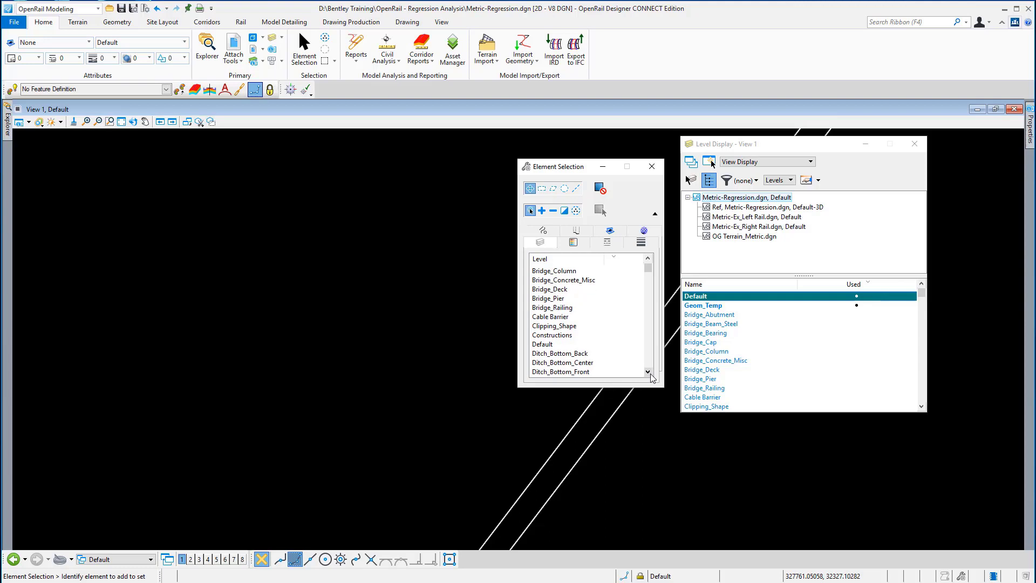
pyautogui.click(557, 348)
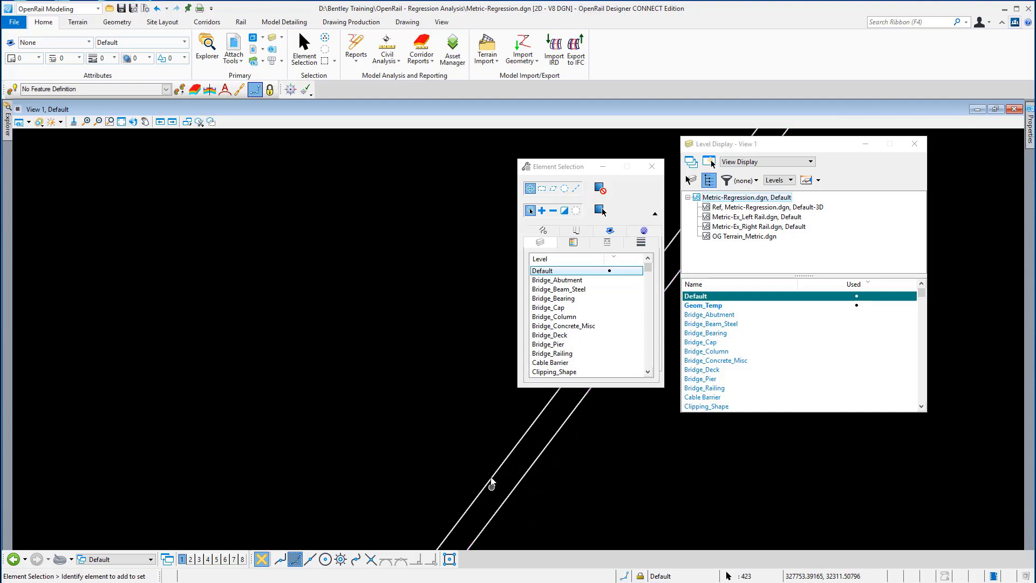
pyautogui.moveTo(464, 391); pyautogui.dragTo(474, 447, button='middle')
pyautogui.scroll(5, 469, 445)
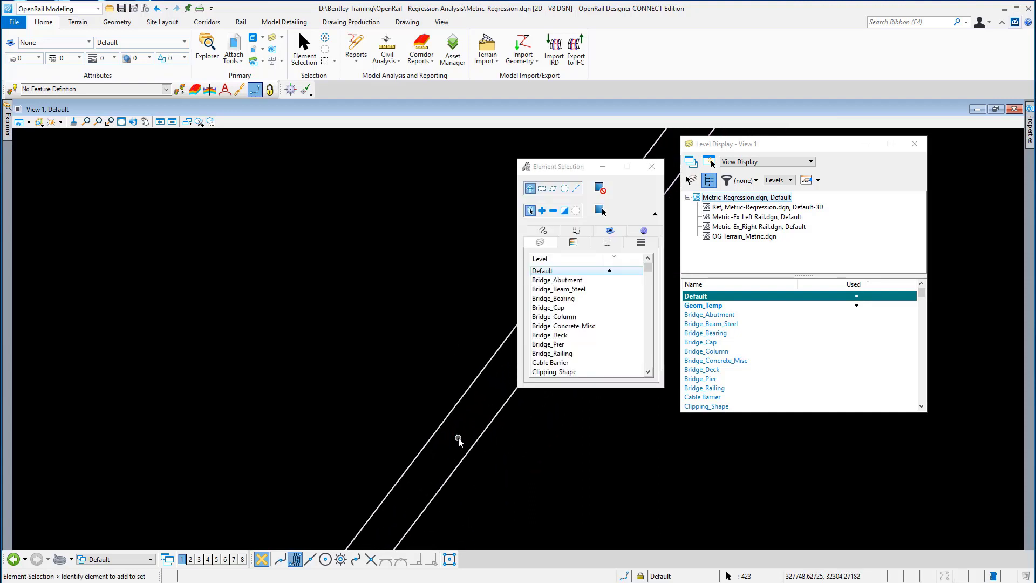
pyautogui.moveTo(458, 441)
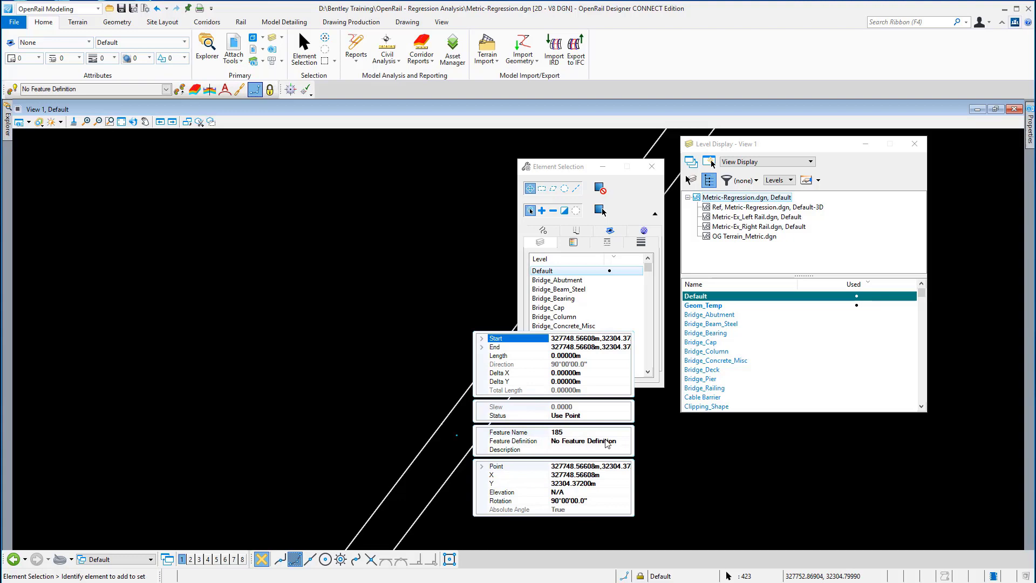
# - Assign the selected points the Point > Rail > Regression Point feature definition, then clear the selection
pyautogui.click(625, 445)
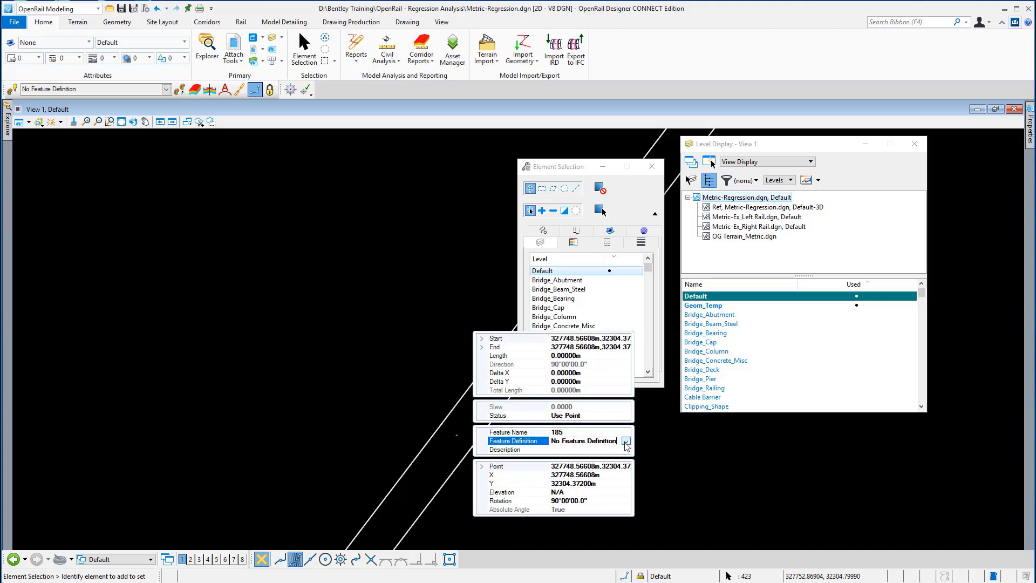
pyautogui.click(625, 442)
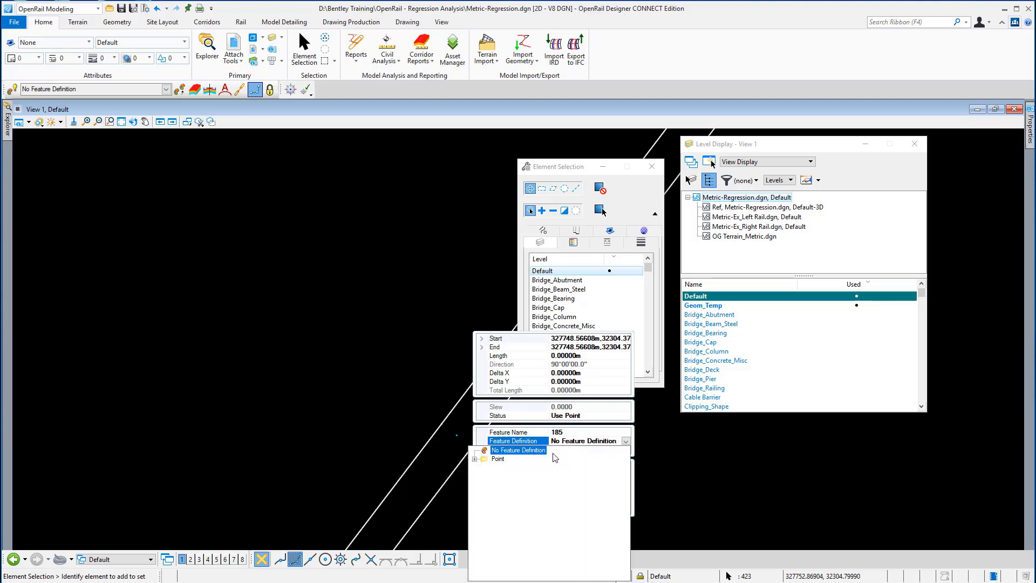
pyautogui.click(474, 458)
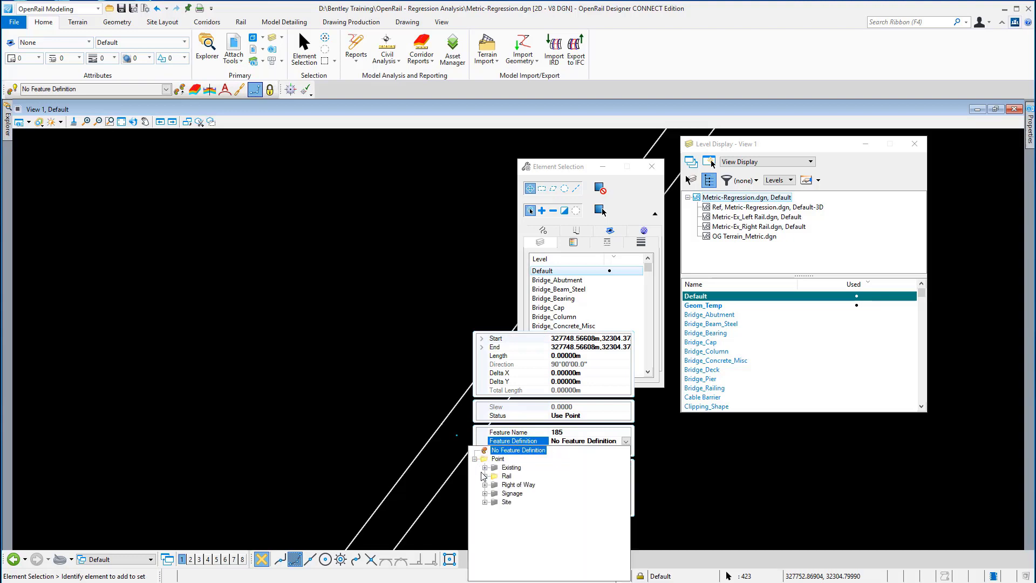
pyautogui.click(485, 476)
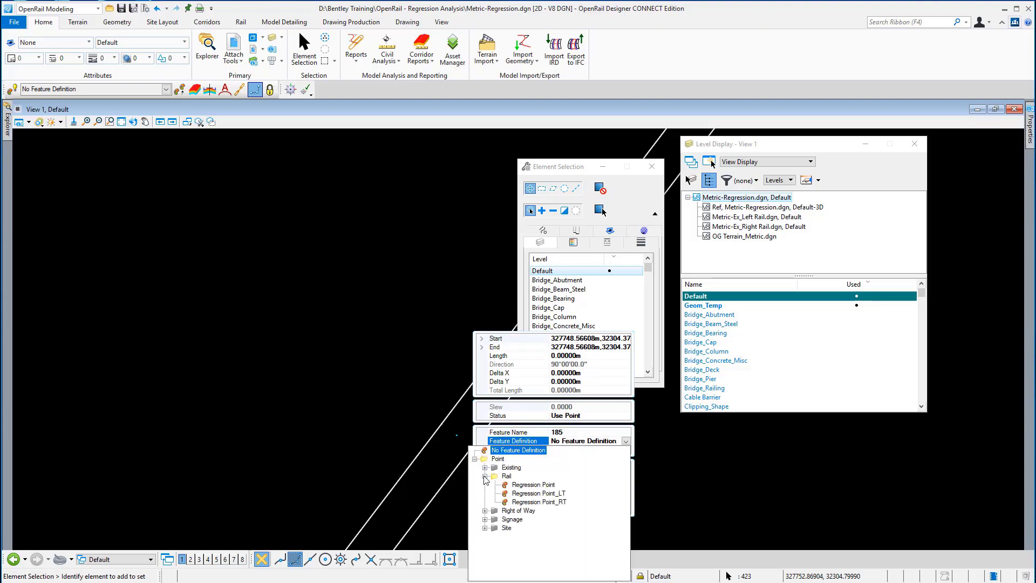
pyautogui.click(533, 485)
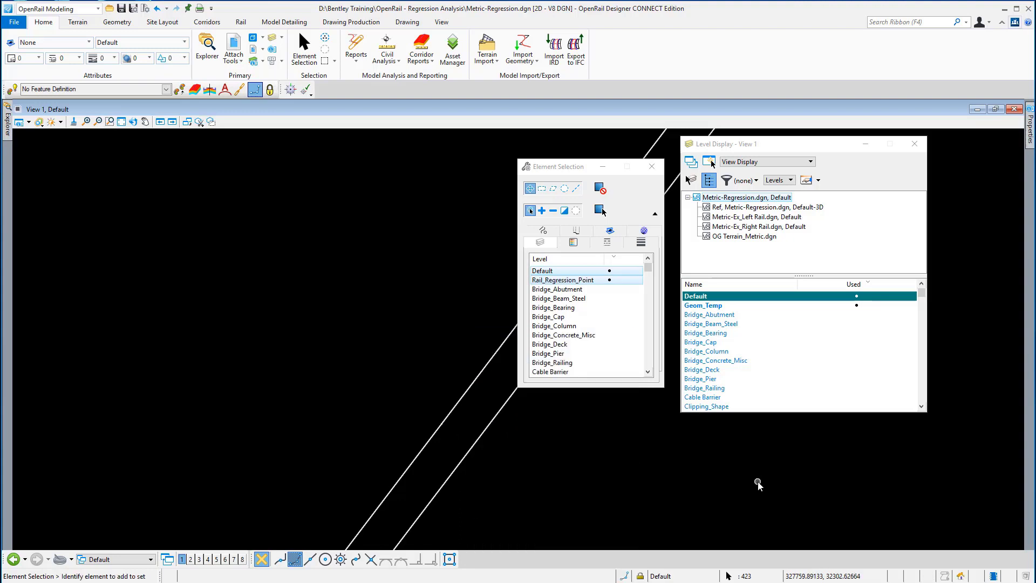
pyautogui.click(757, 482)
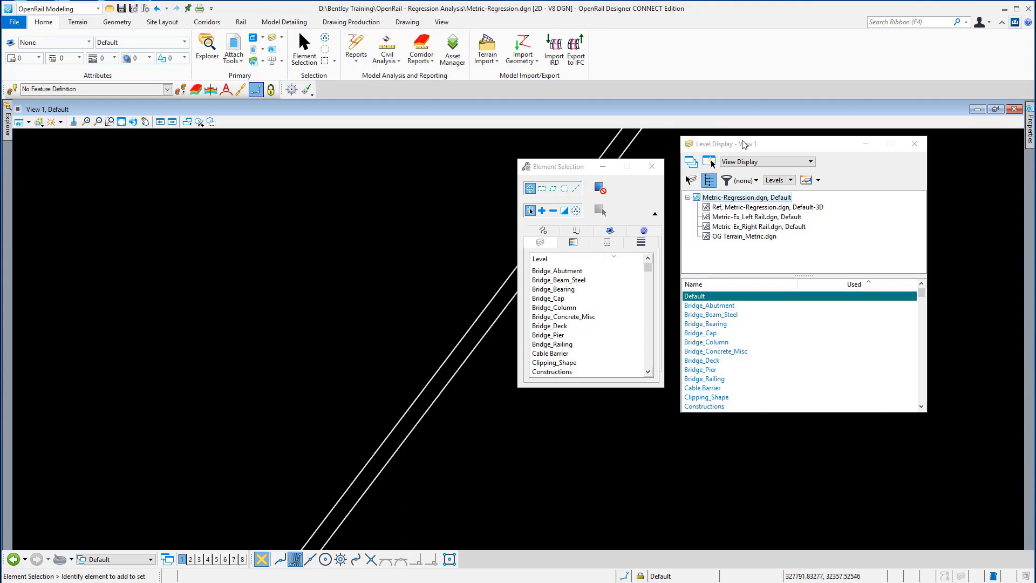
# - Sort the levels by the Used column and highlight Rail_Regression_Point
pyautogui.click(868, 283)
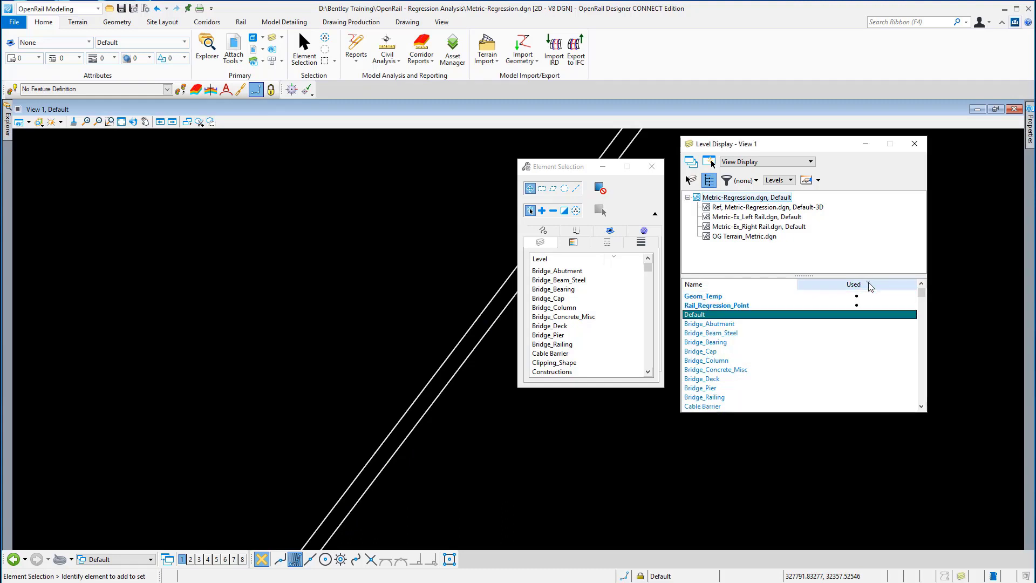
pyautogui.click(711, 308)
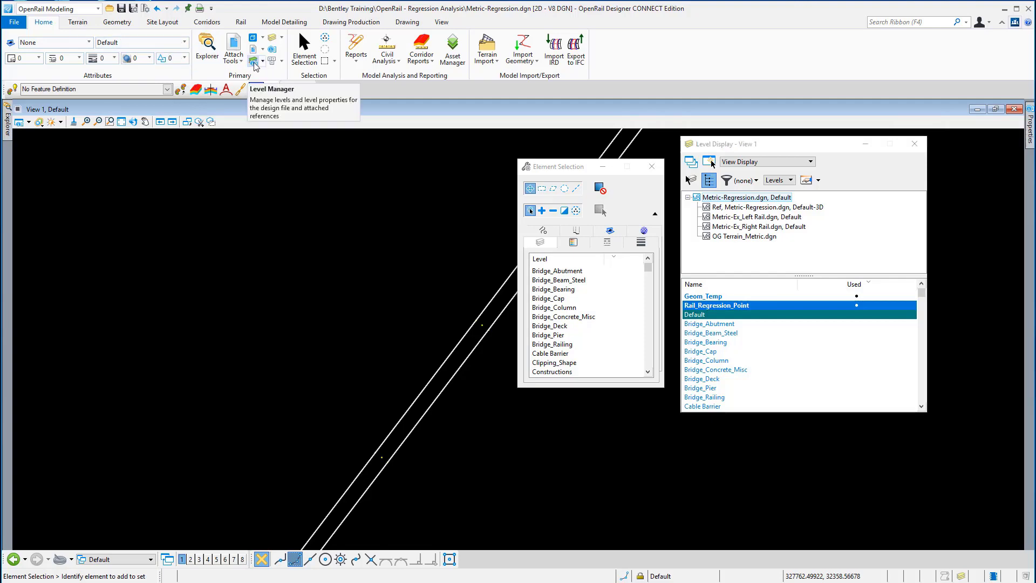
pyautogui.click(253, 62)
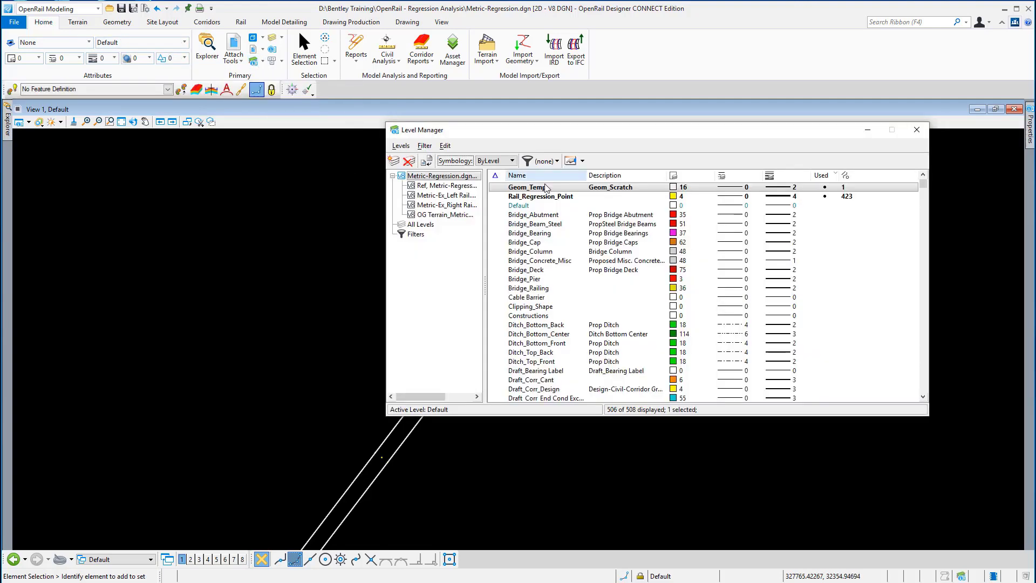
pyautogui.click(829, 178)
pyautogui.click(828, 178)
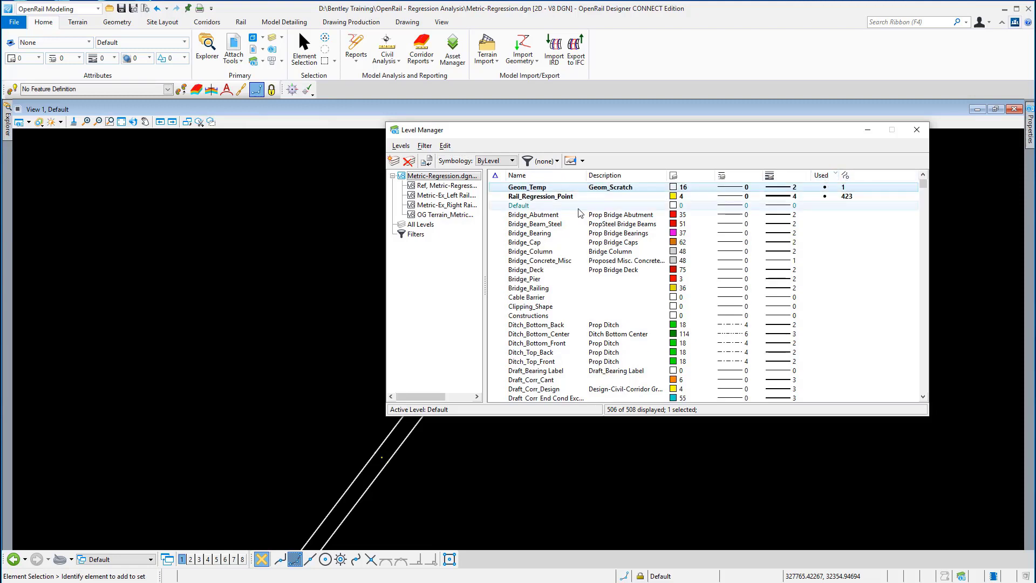
pyautogui.click(746, 200)
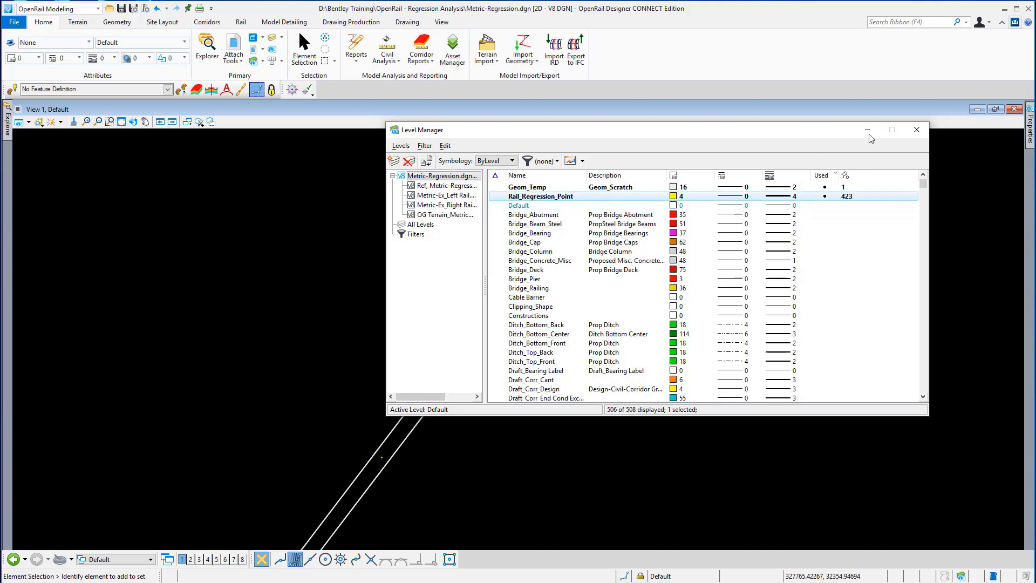
pyautogui.click(917, 130)
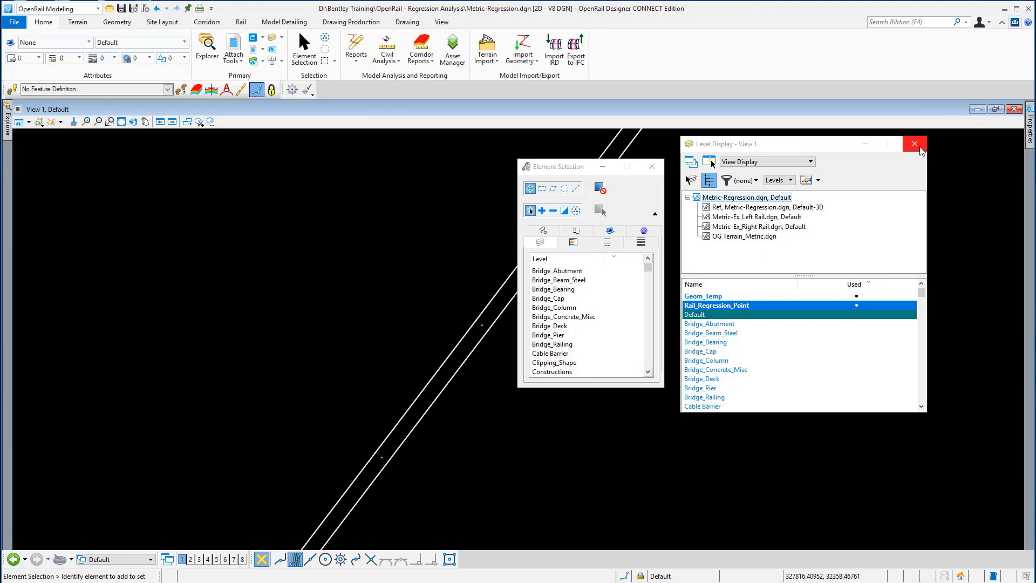
# - Close the Level Display dialog for View 1
pyautogui.click(918, 146)
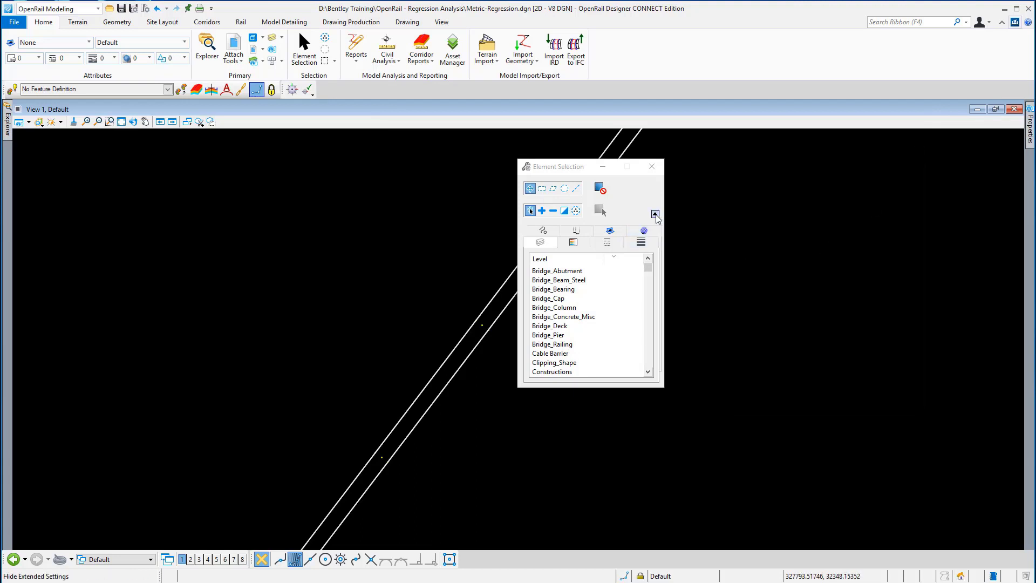